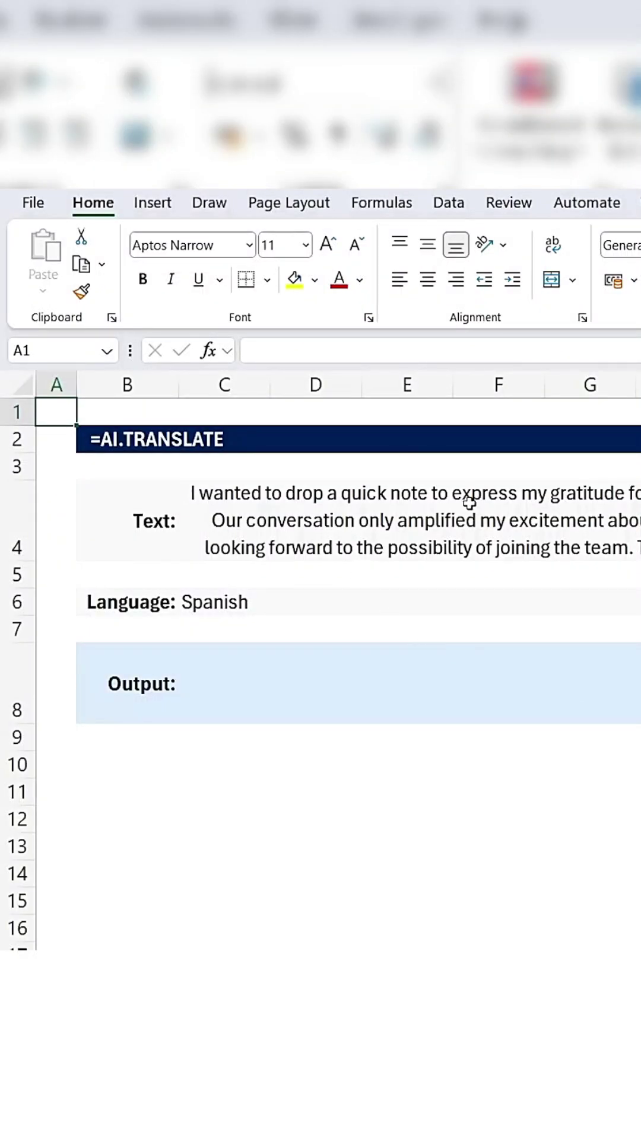
Build the =AI.TRANSLATE(C4,C6) formula in output cell C8.
{"action": "left_click", "coordinate": [178, 514]}
{"action": "left_click", "coordinate": [223, 520]}
{"action": "left_click", "coordinate": [365, 512]}
{"action": "key", "text": "Left"}
{"action": "key", "text": "Left"}
{"action": "key", "text": "Down"}
{"action": "key", "text": "Down"}
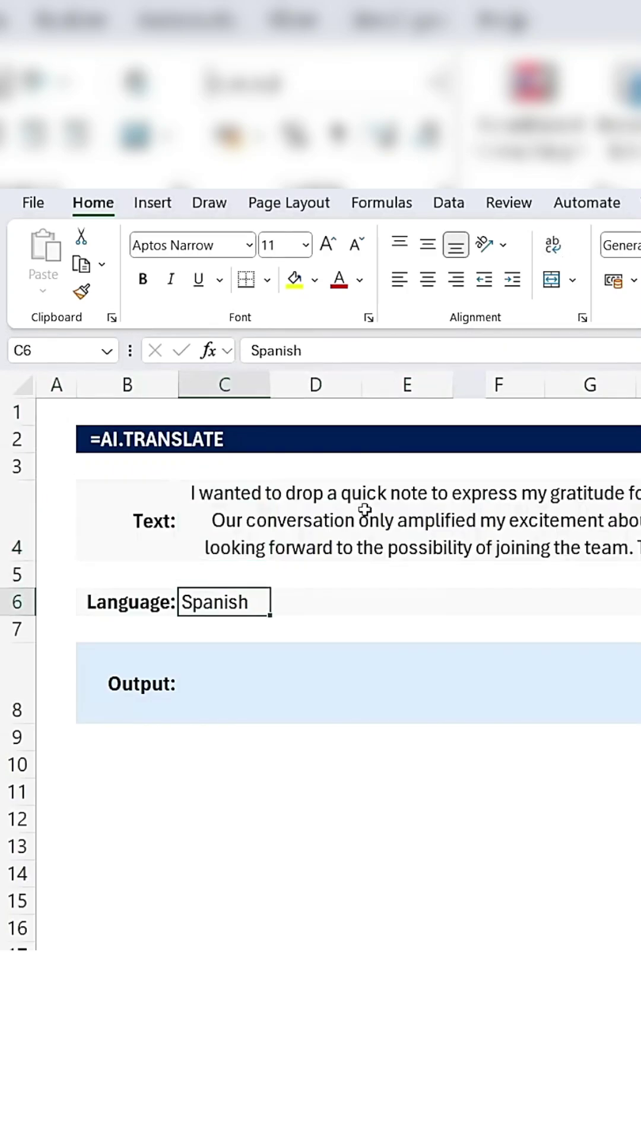
{"action": "key", "text": "Down"}
{"action": "key", "text": "Down"}
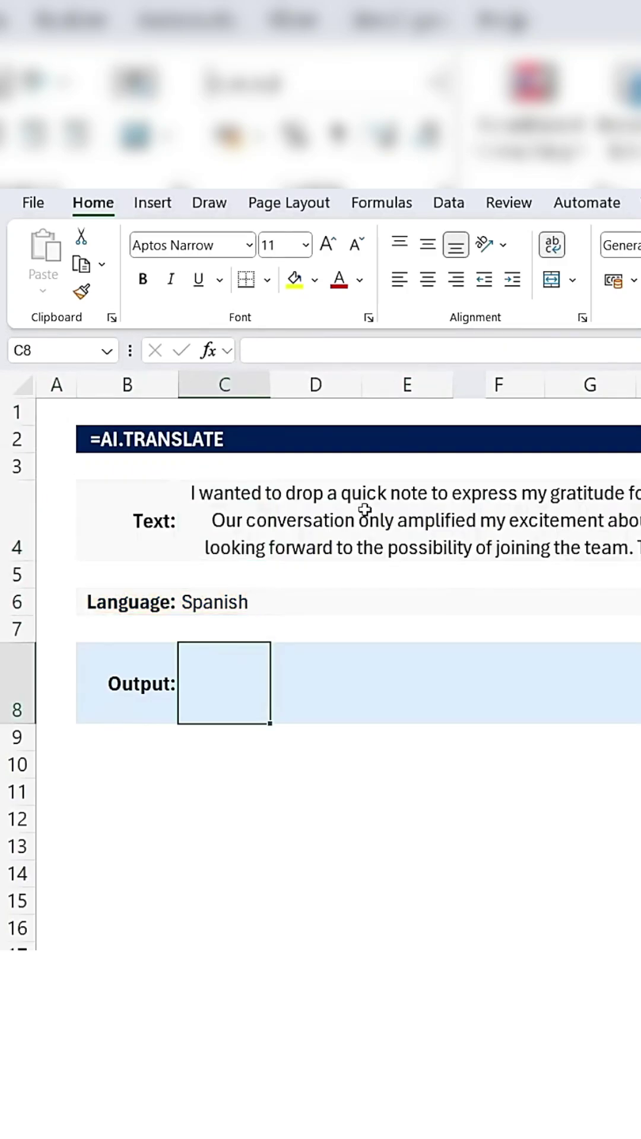
{"action": "type", "text": "="}
{"action": "type", "text": "ai.tr"}
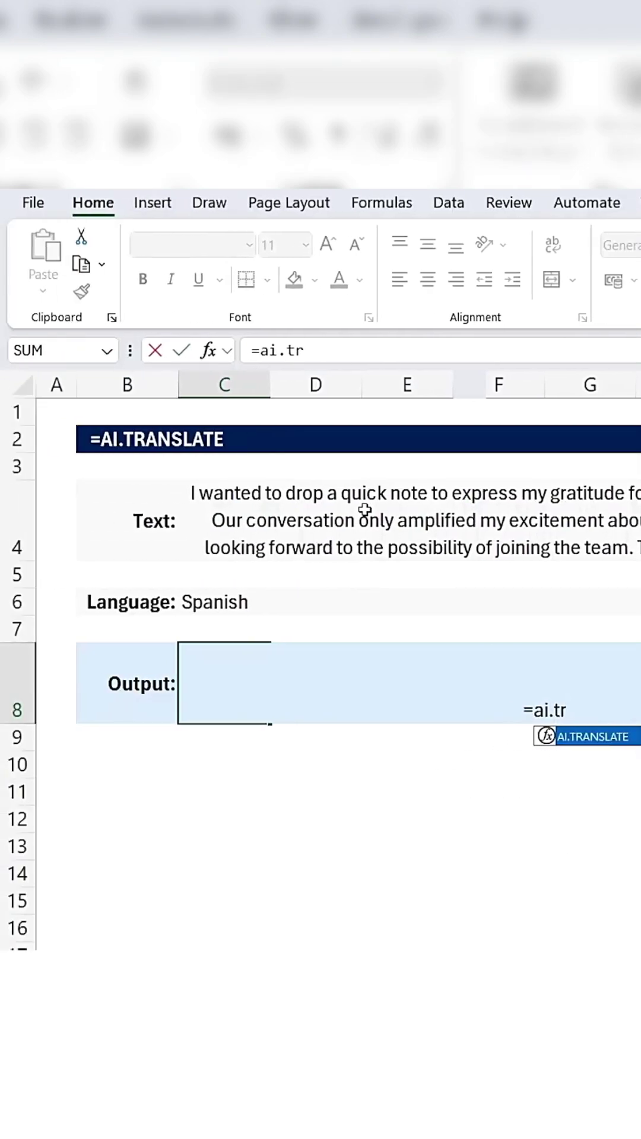
{"action": "key", "text": "Tab"}
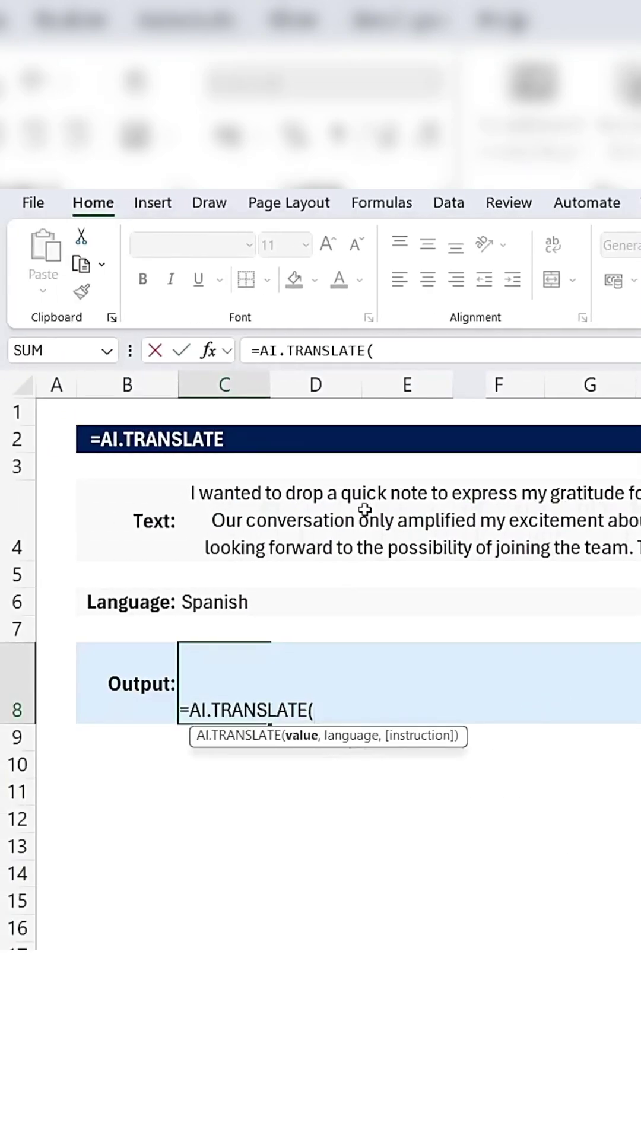
{"action": "key", "text": "Up"}
{"action": "key", "text": "Up"}
{"action": "key", "text": "Up"}
{"action": "key", "text": "Up"}
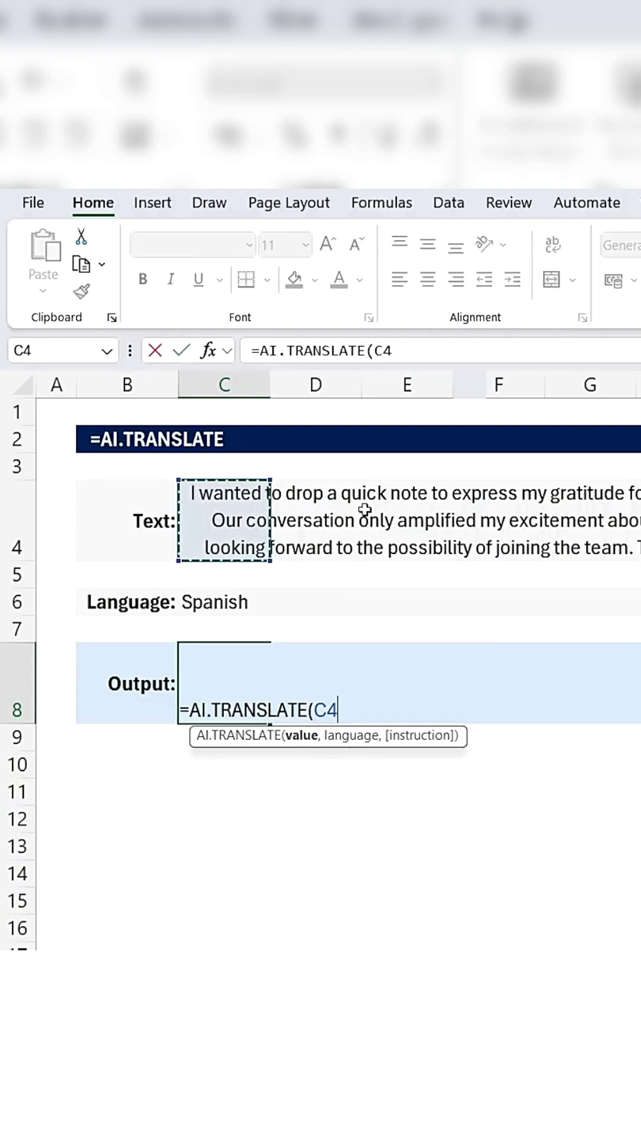
{"action": "type", "text": ","}
{"action": "key", "text": "Up"}
{"action": "key", "text": "Up"}
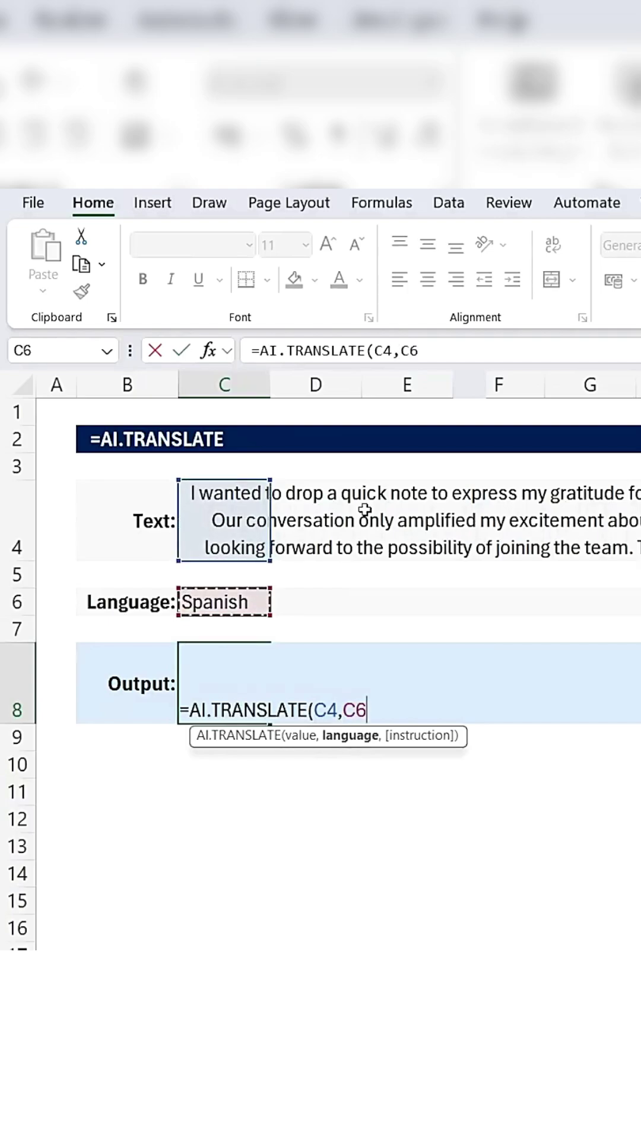
{"action": "type", "text": ")"}
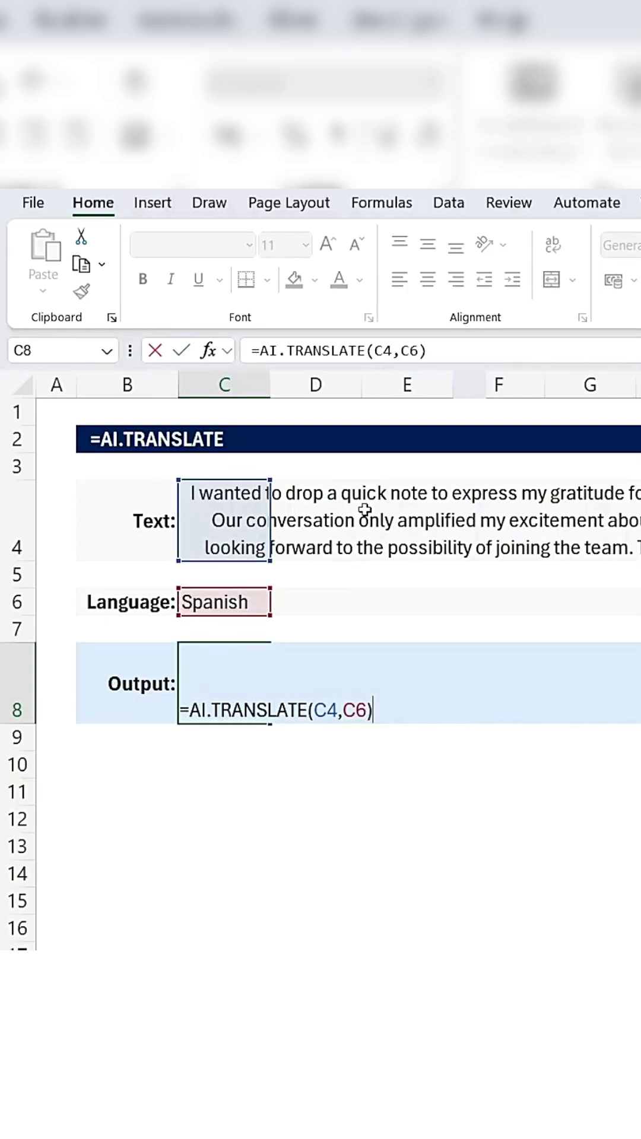
Commit the C8 formula and check that the note appears translated into Spanish.
{"action": "key", "text": "Return"}
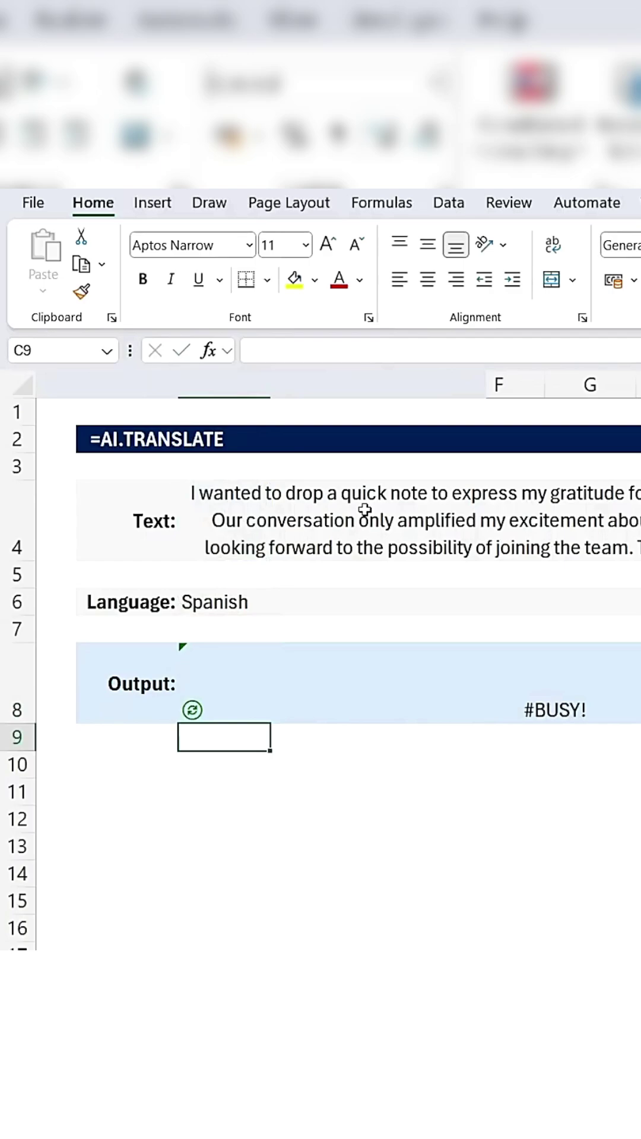
{"action": "left_click", "coordinate": [249, 683]}
{"action": "scroll", "coordinate": [84, 683], "scroll_direction": "right", "scroll_amount": 5}
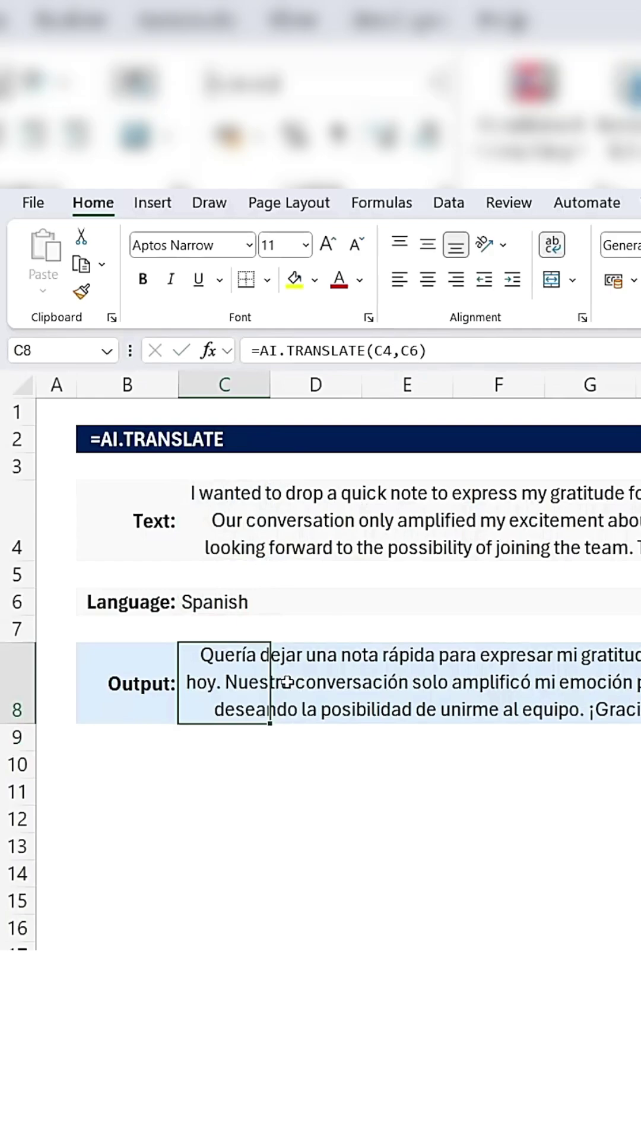
{"action": "key", "text": "Up"}
{"action": "key", "text": "Up"}
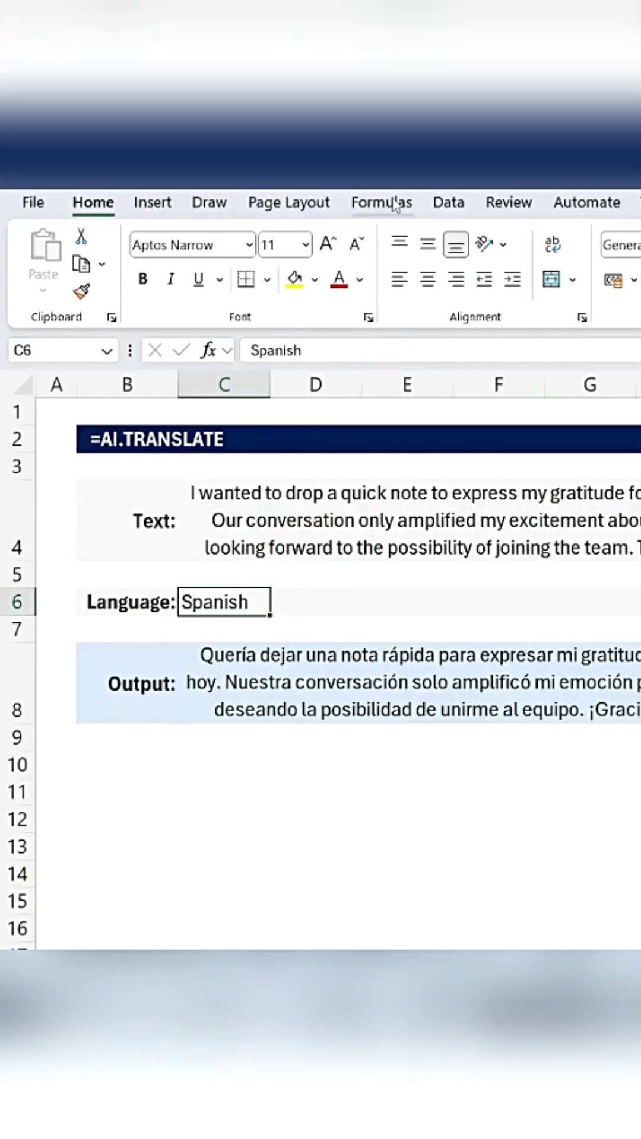
Give C6 a List data validation rule with Spanish, Japanese, French, Arabic as source.
{"action": "left_click", "coordinate": [449, 203]}
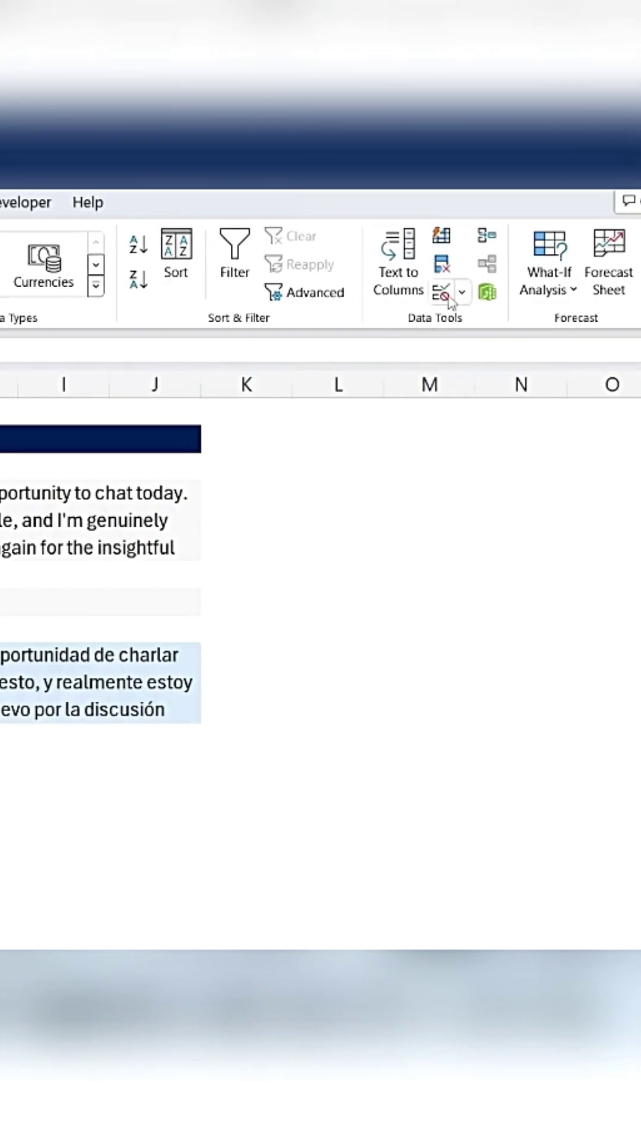
{"action": "left_click", "coordinate": [441, 294]}
{"action": "left_click", "coordinate": [244, 557]}
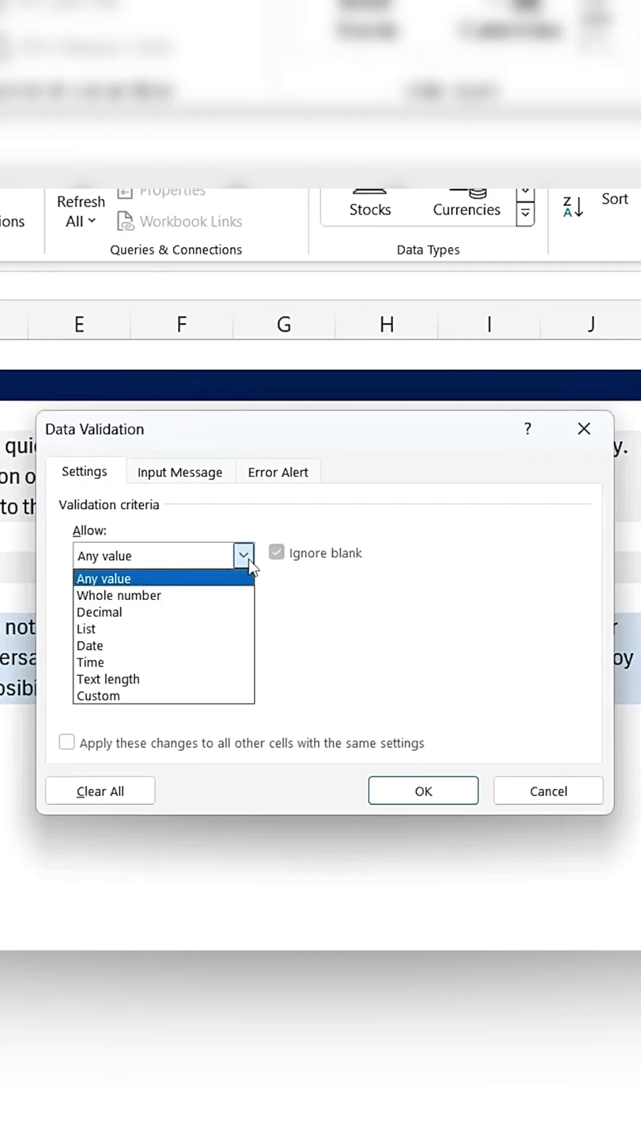
{"action": "left_click", "coordinate": [179, 637]}
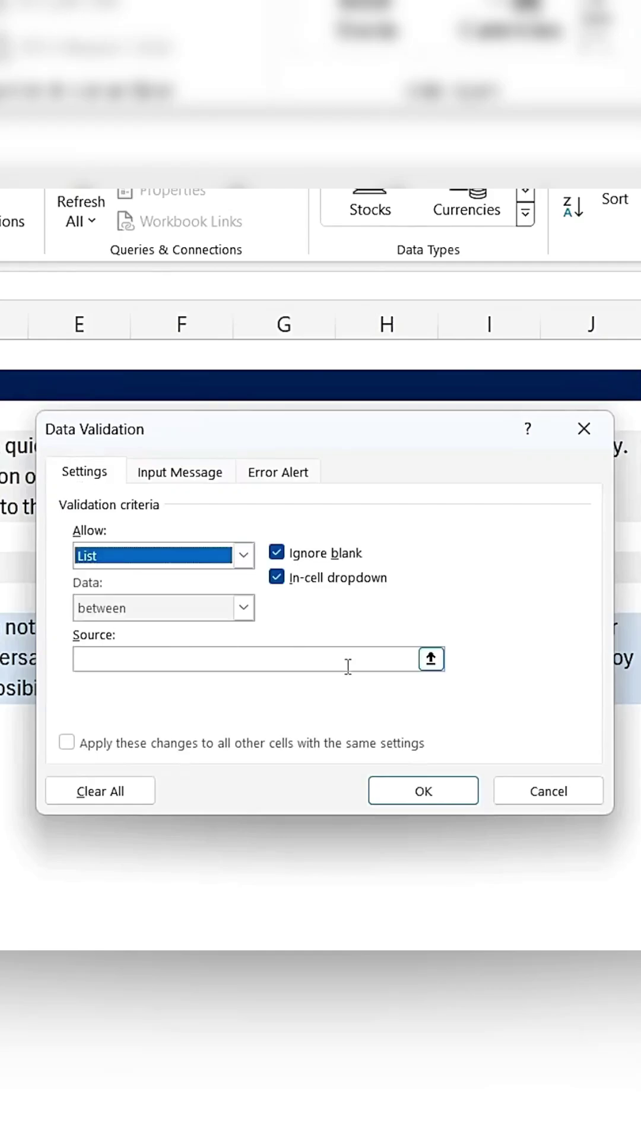
{"action": "type", "text": "Spanish, Japanese, French, Arabic"}
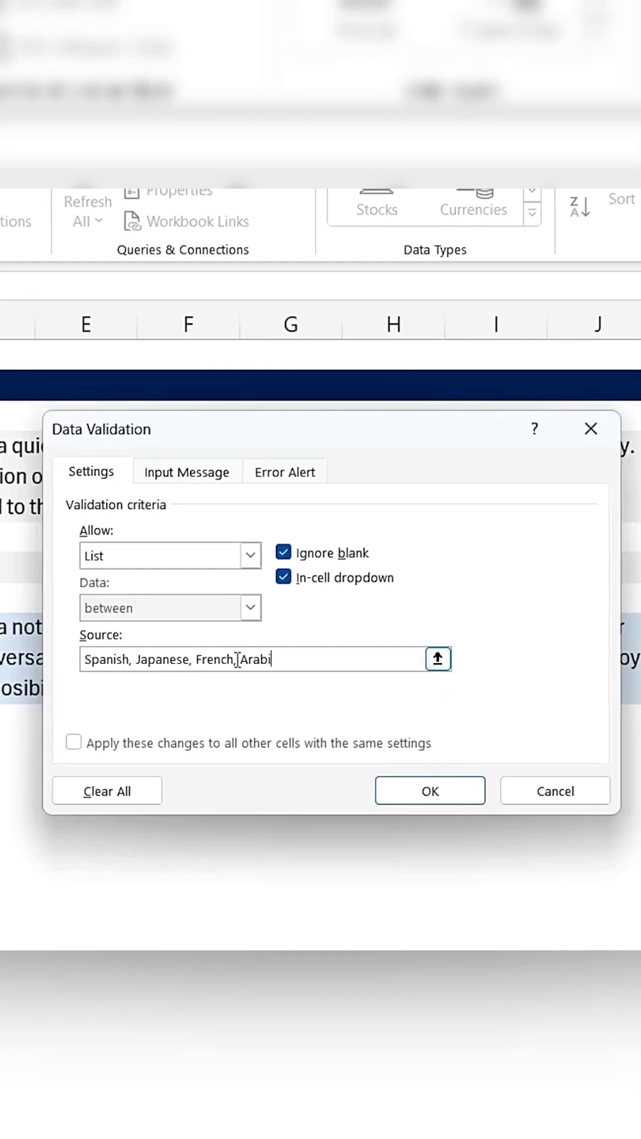
Confirm the language list rule and pick Japanese from the C6 dropdown.
{"action": "left_click", "coordinate": [410, 787]}
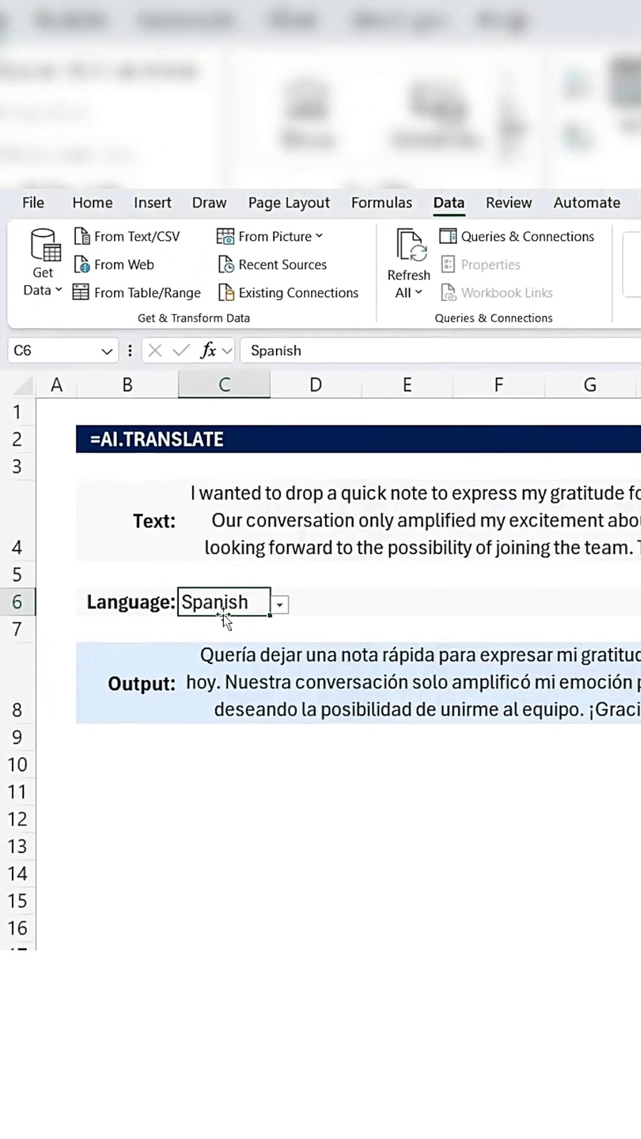
{"action": "left_click", "coordinate": [282, 606]}
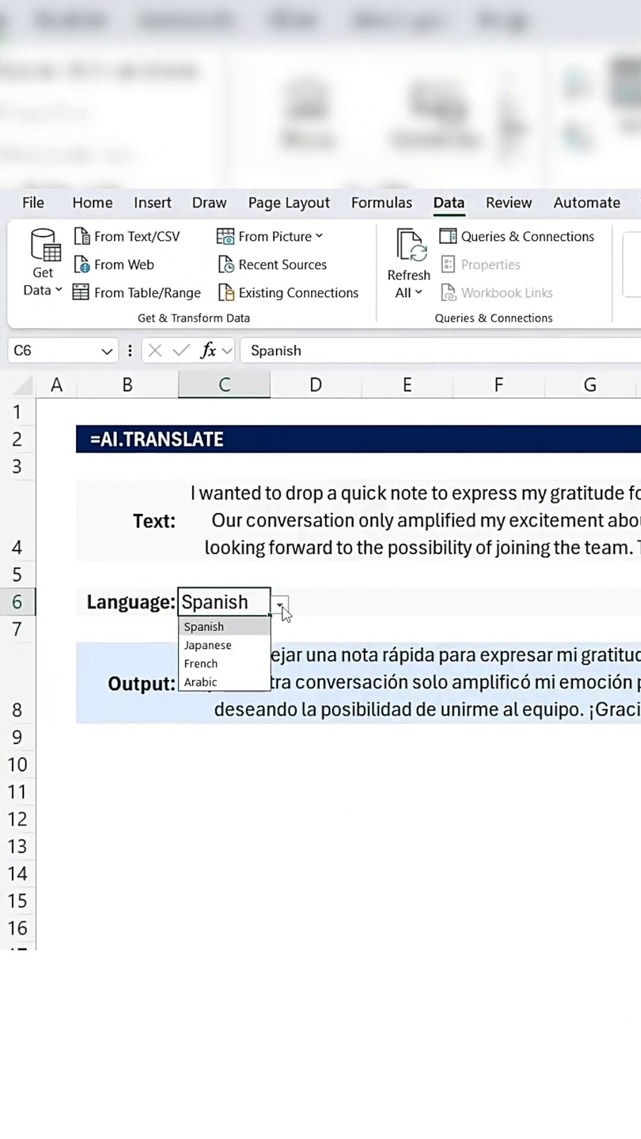
{"action": "left_click", "coordinate": [250, 643]}
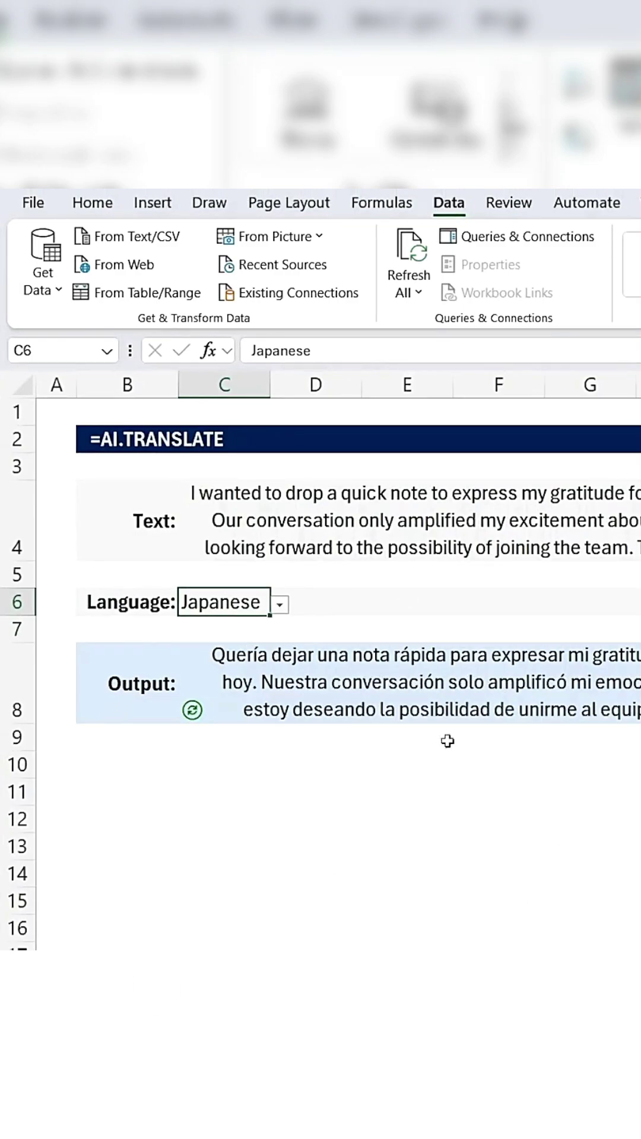